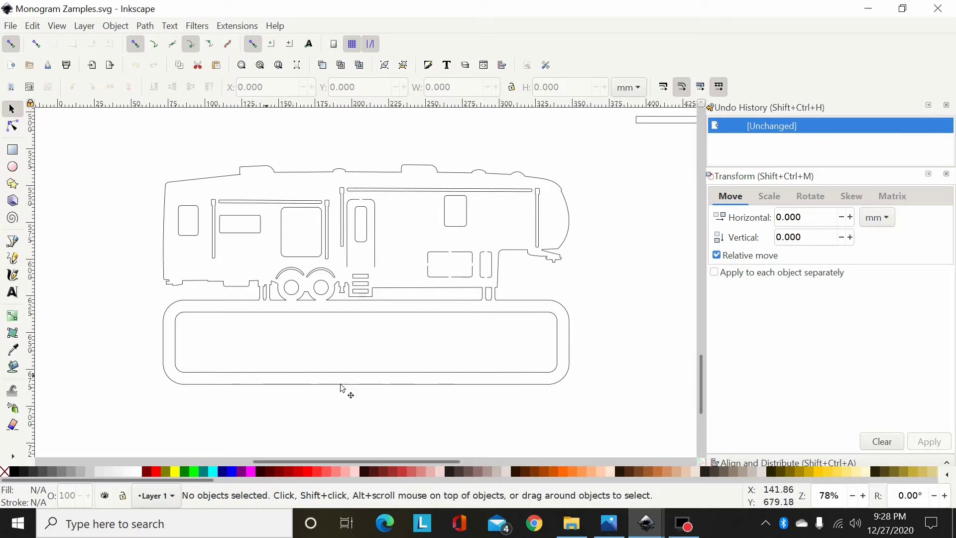
# Type the word EXAMPLE inside the nameplate with the Text tool
pyautogui.click(13, 293)
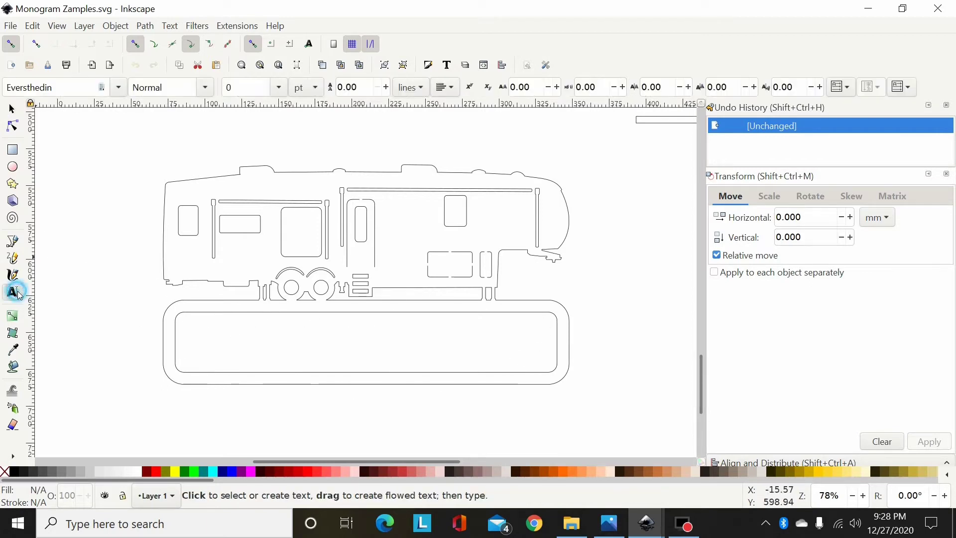
pyautogui.click(264, 343)
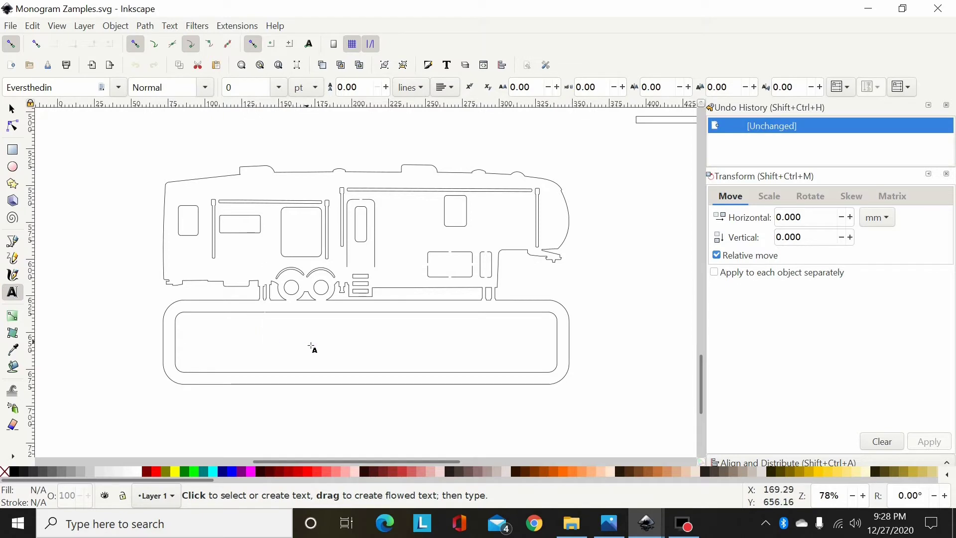
pyautogui.write('EXAMPLE')
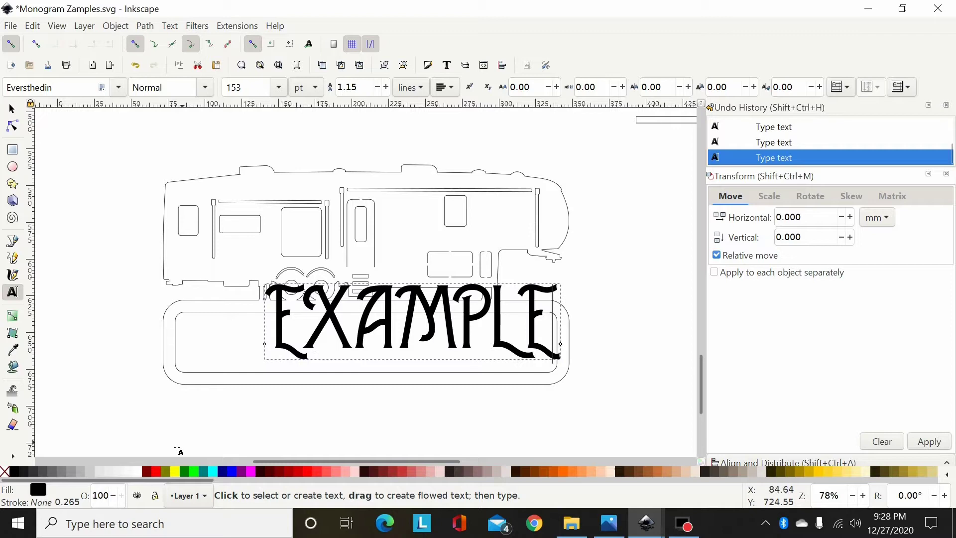
# Change the EXAMPLE text's font family from Eversthedin to Arial
pyautogui.click(118, 87)
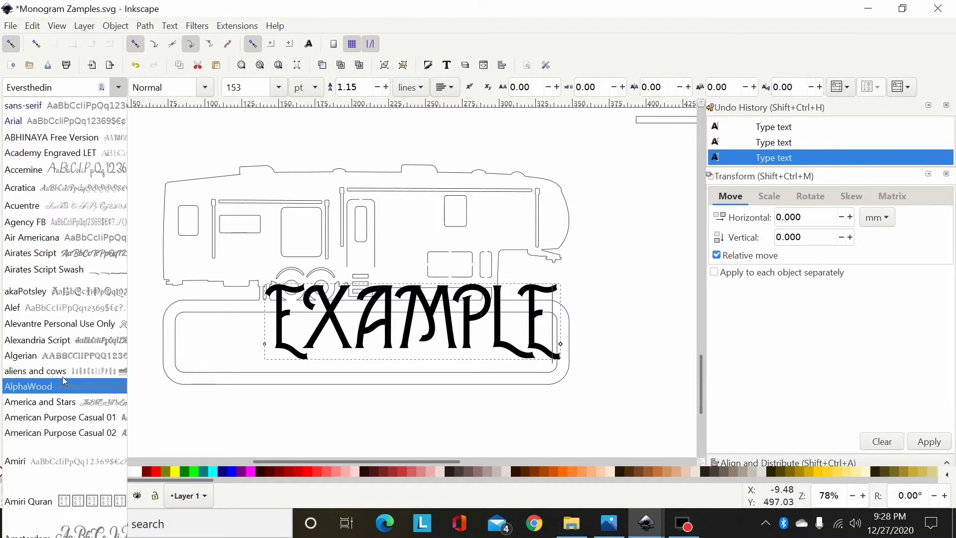
pyautogui.click(118, 89)
pyautogui.click(120, 90)
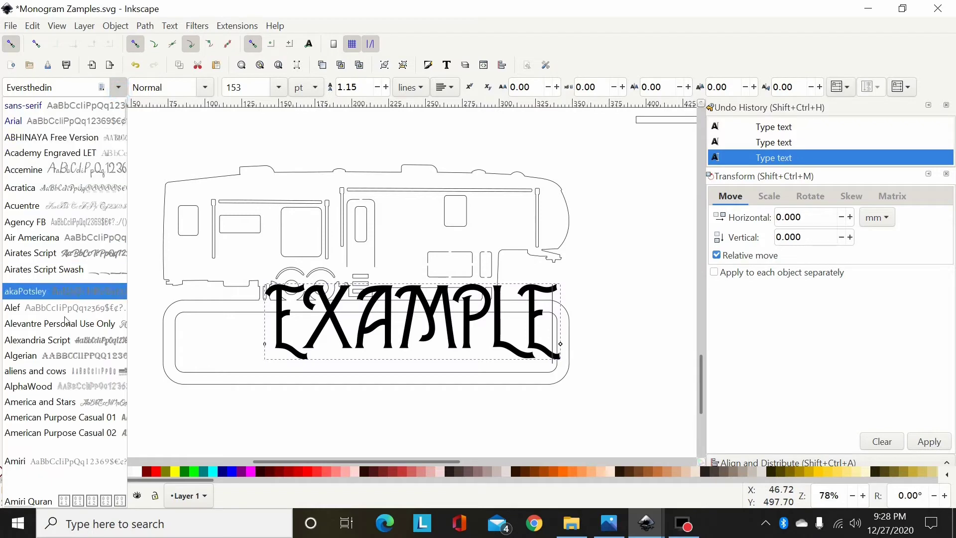
pyautogui.scroll(-5, 35, 449)
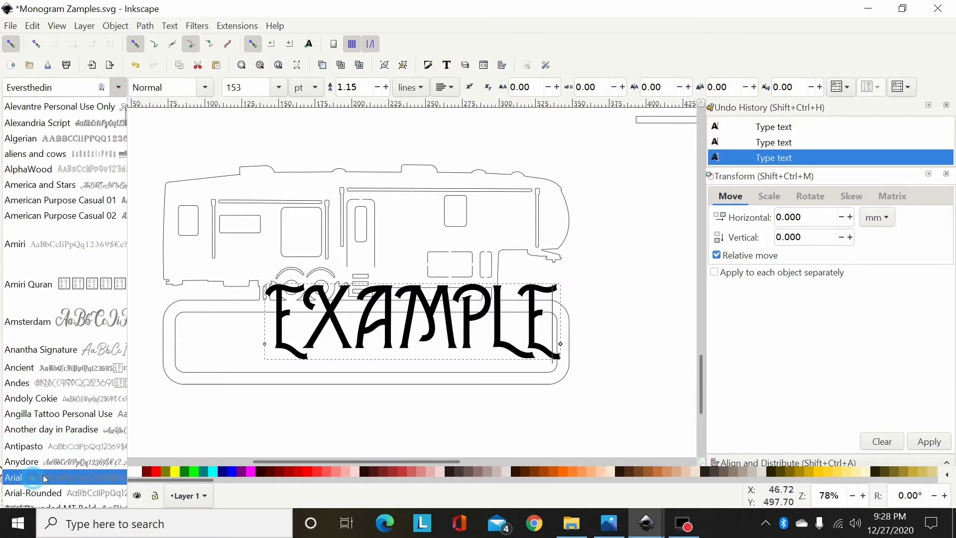
pyautogui.click(35, 477)
# Move EXAMPLE into the banner's inner frame and resize it to 245.058 × 42.361 mm
pyautogui.click(11, 108)
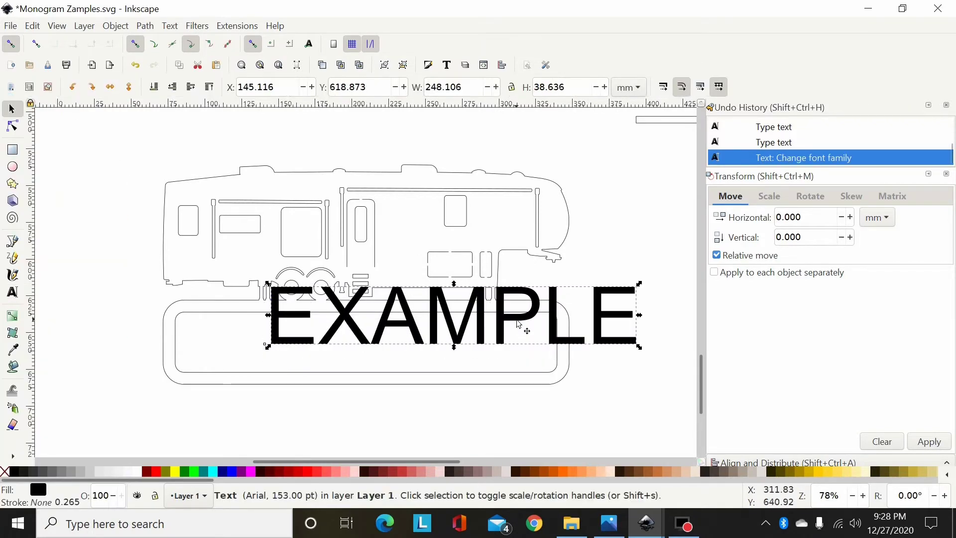
pyautogui.moveTo(518, 321); pyautogui.dragTo(424, 351)
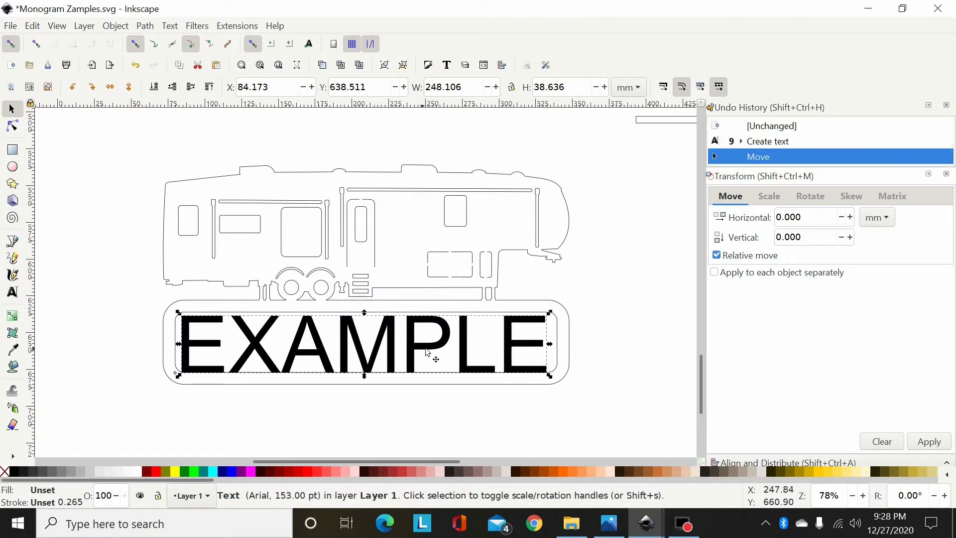
pyautogui.moveTo(552, 347); pyautogui.dragTo(546, 345)
pyautogui.moveTo(364, 314); pyautogui.dragTo(362, 306)
pyautogui.press('+')
pyautogui.press('+')
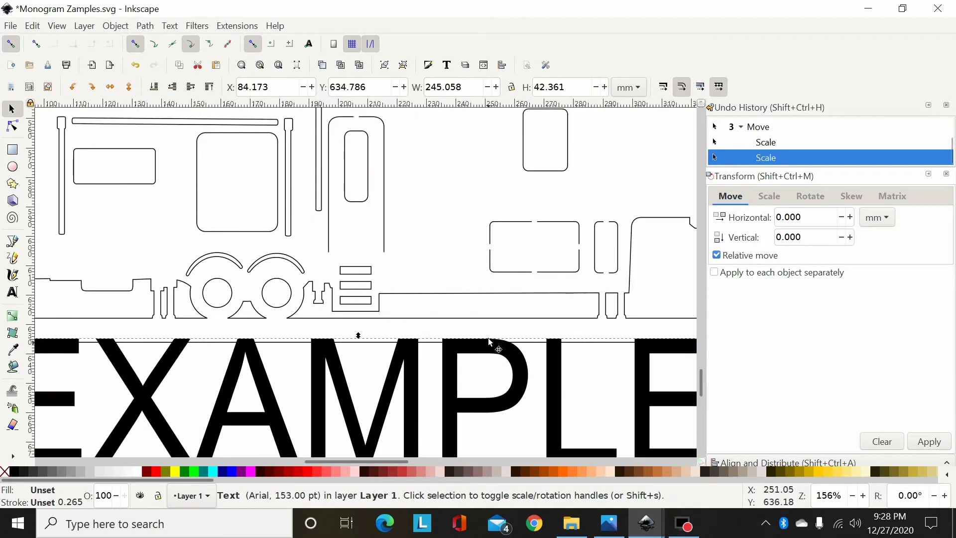
pyautogui.scroll(-5, 488, 338)
pyautogui.moveTo(404, 298); pyautogui.dragTo(409, 301)
pyautogui.press('-')
pyautogui.press('-')
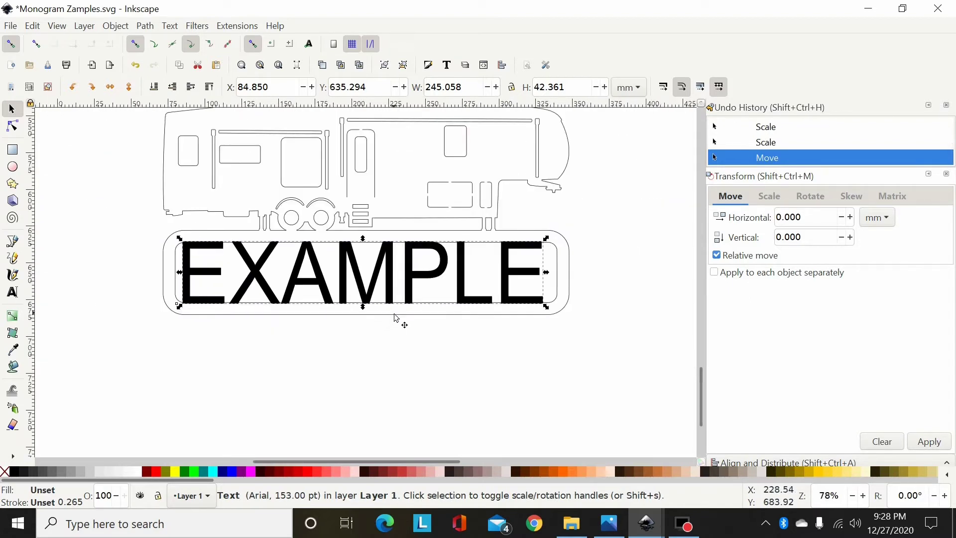
# Center EXAMPLE on the vertical axis of the RV outline using Align and Distribute
pyautogui.keyDown('shift'); pyautogui.click(392, 315); pyautogui.keyUp('shift')
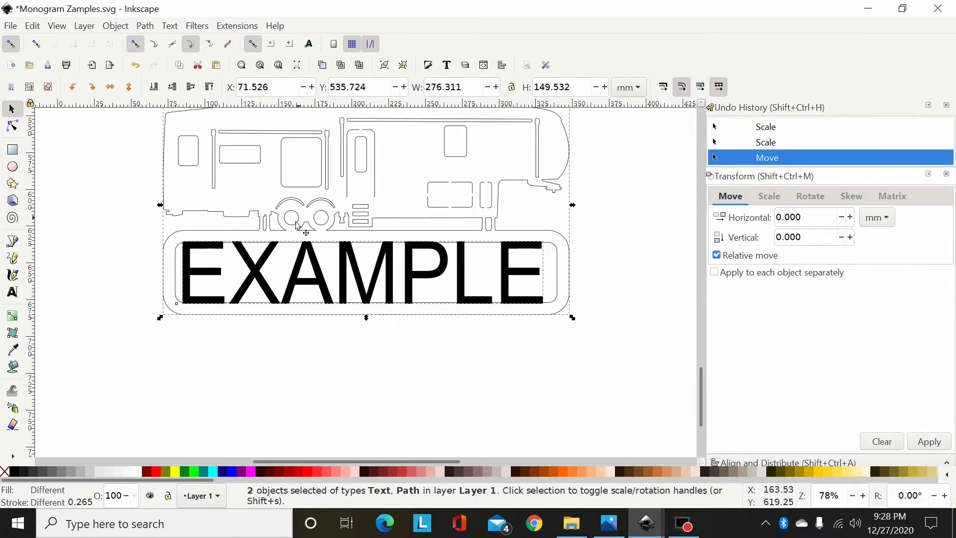
pyautogui.click(804, 463)
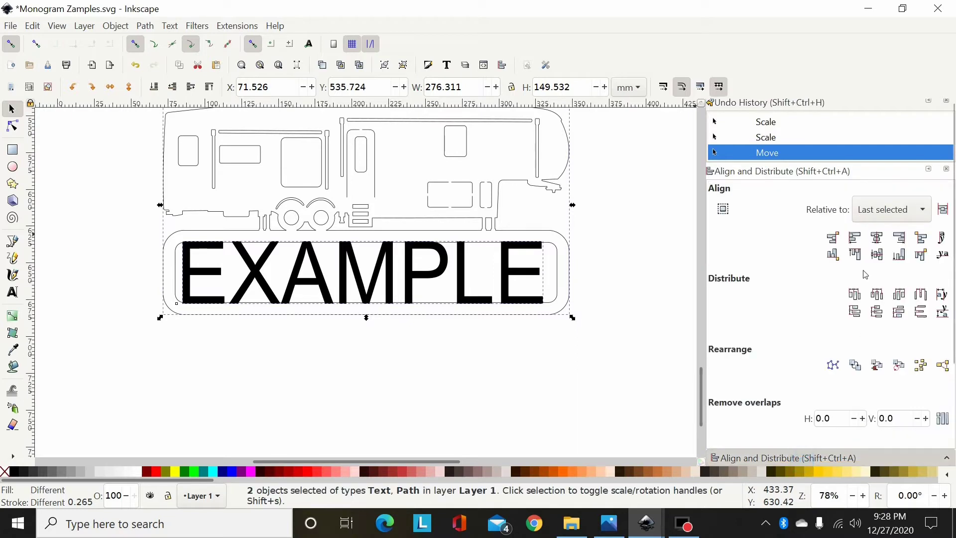
pyautogui.click(878, 239)
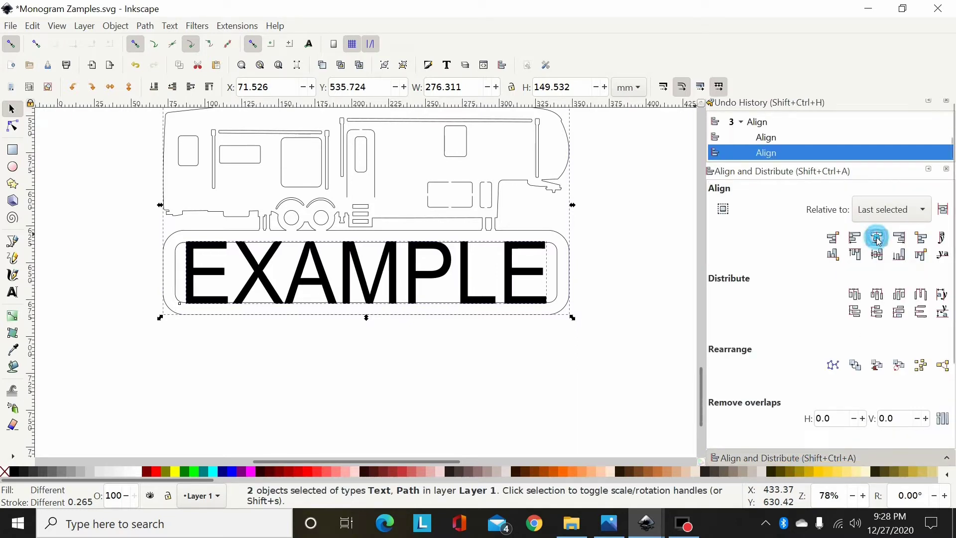
pyautogui.click(643, 215)
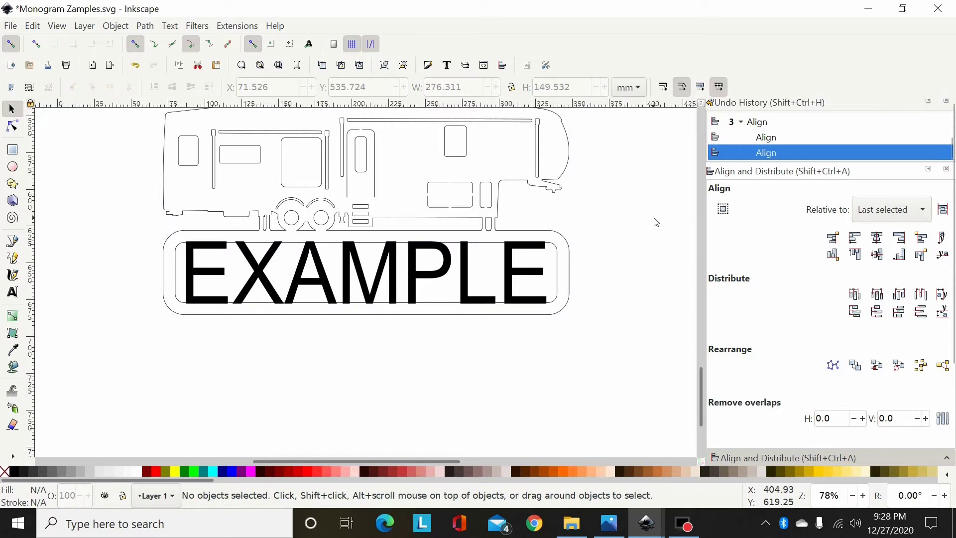
pyautogui.press('+')
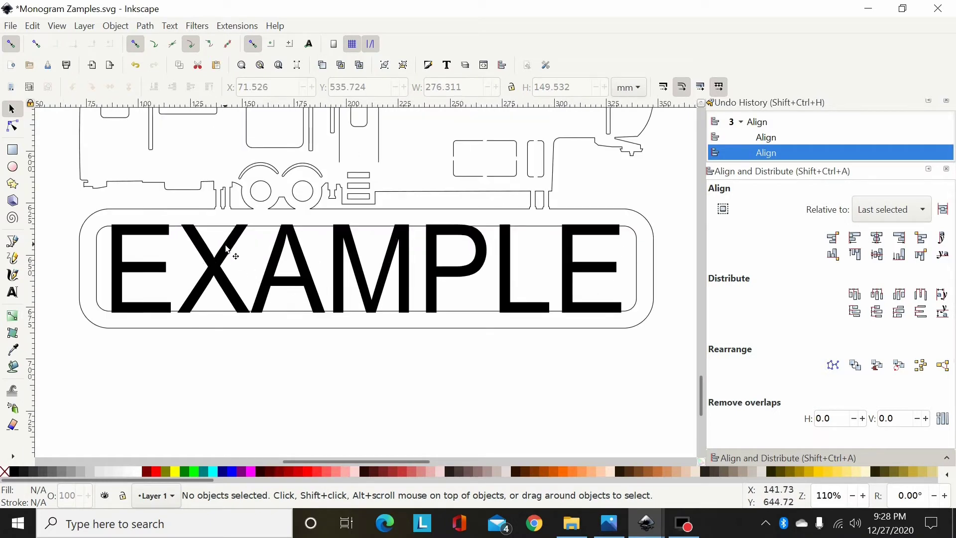
# Convert EXAMPLE to a path, ungroup its seven letters, and union them into one path
pyautogui.click(230, 249)
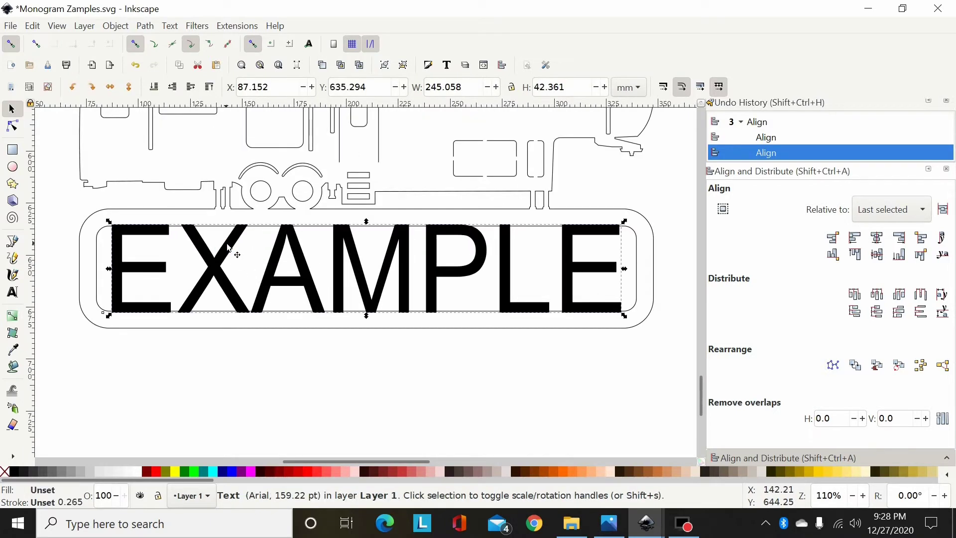
pyautogui.click(145, 26)
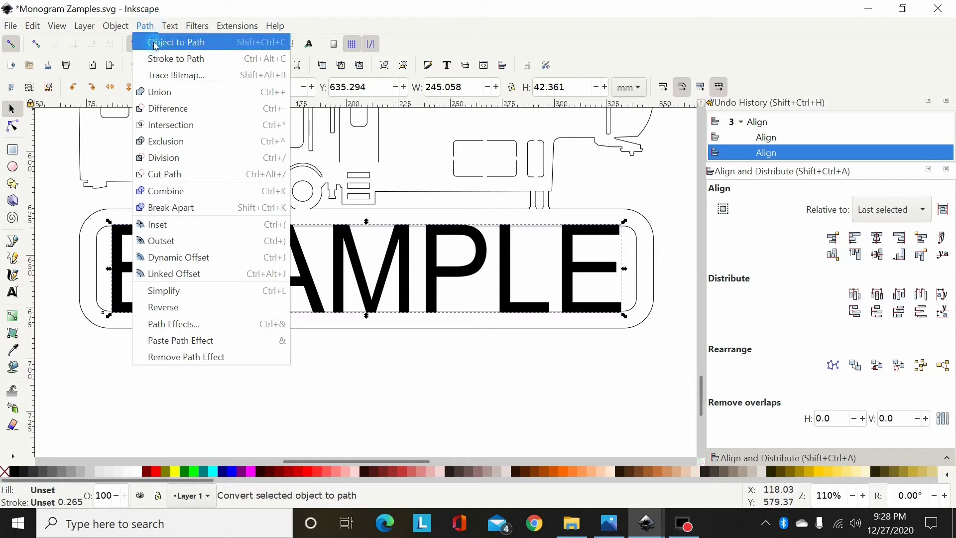
pyautogui.click(165, 39)
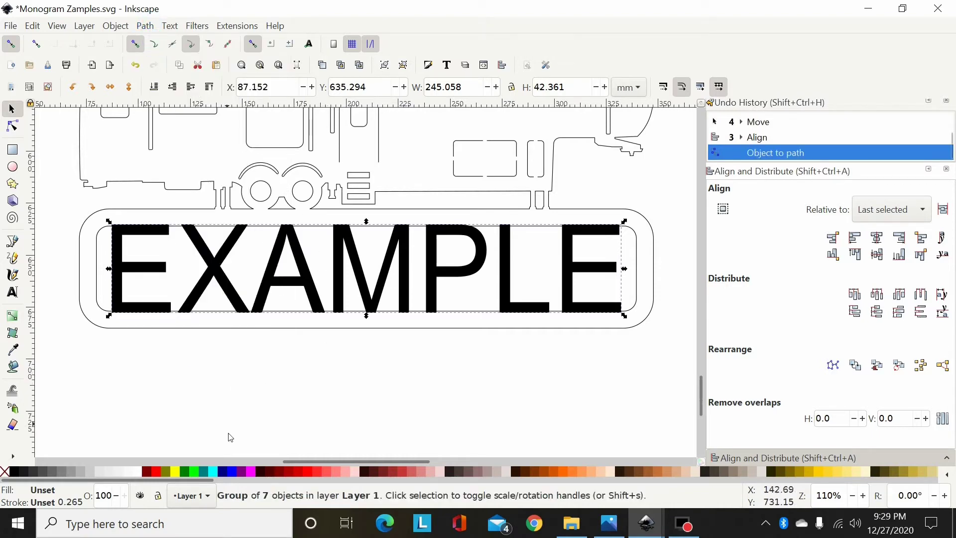
pyautogui.click(116, 26)
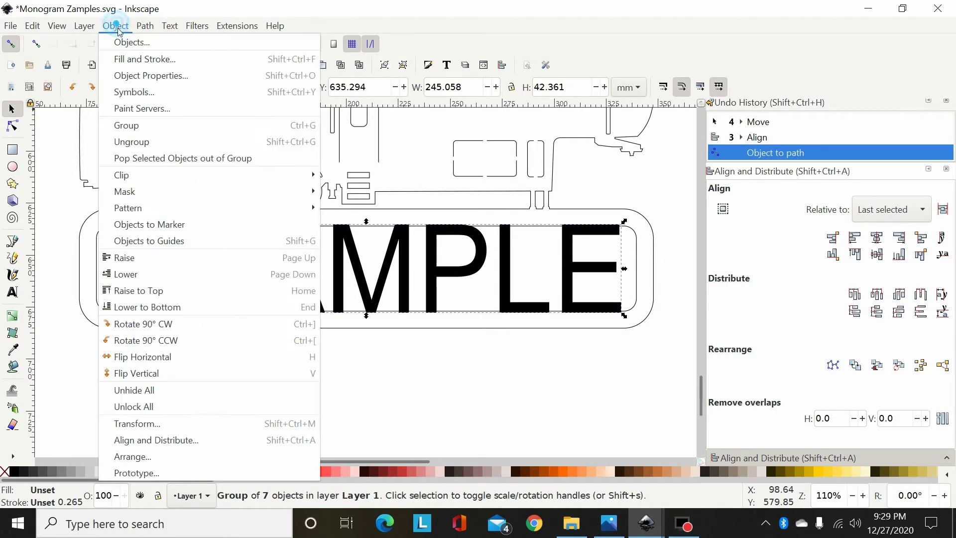
pyautogui.click(143, 141)
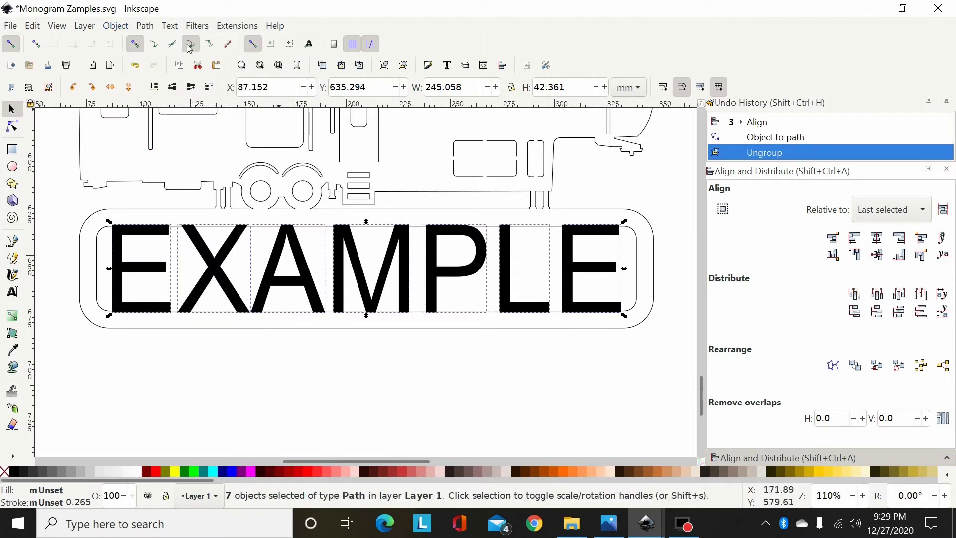
pyautogui.click(145, 26)
pyautogui.click(160, 91)
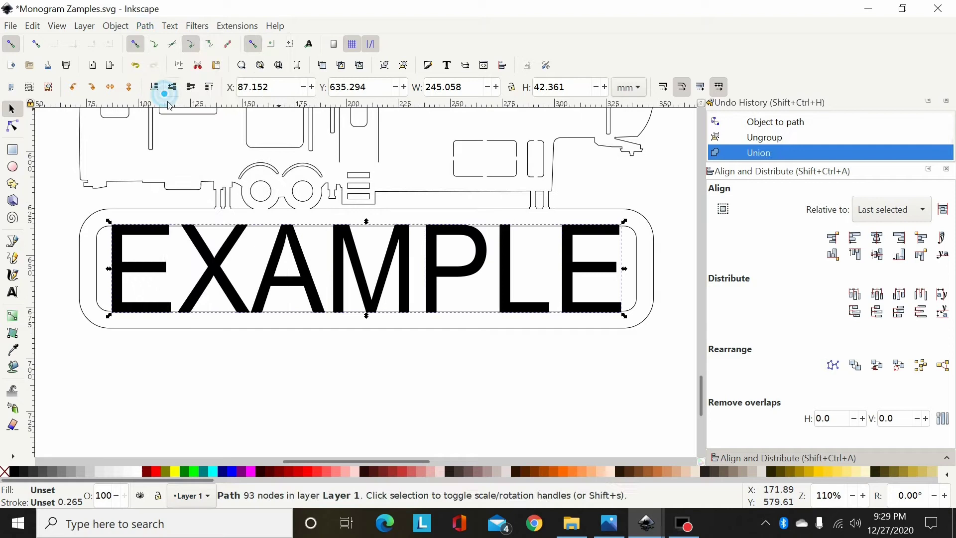
pyautogui.click(357, 369)
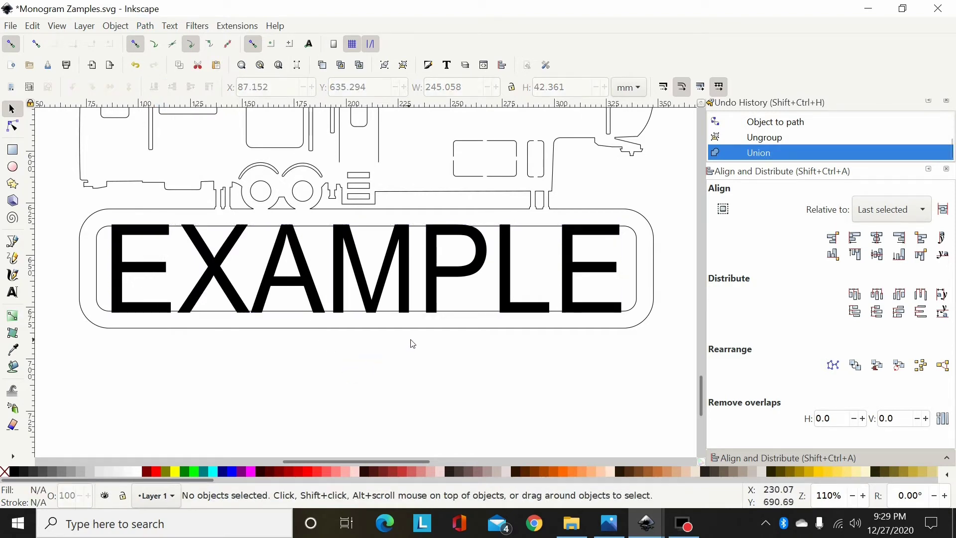
pyautogui.scroll(-1, 412, 343)
pyautogui.scroll(2, 421, 338)
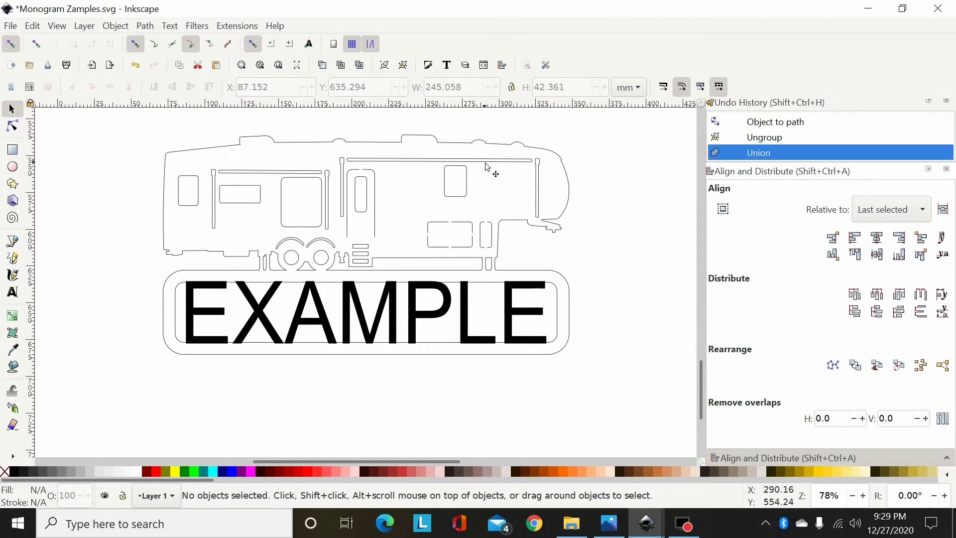
# Try a union of the EXAMPLE path with the RV outline, then undo it
pyautogui.click(452, 299)
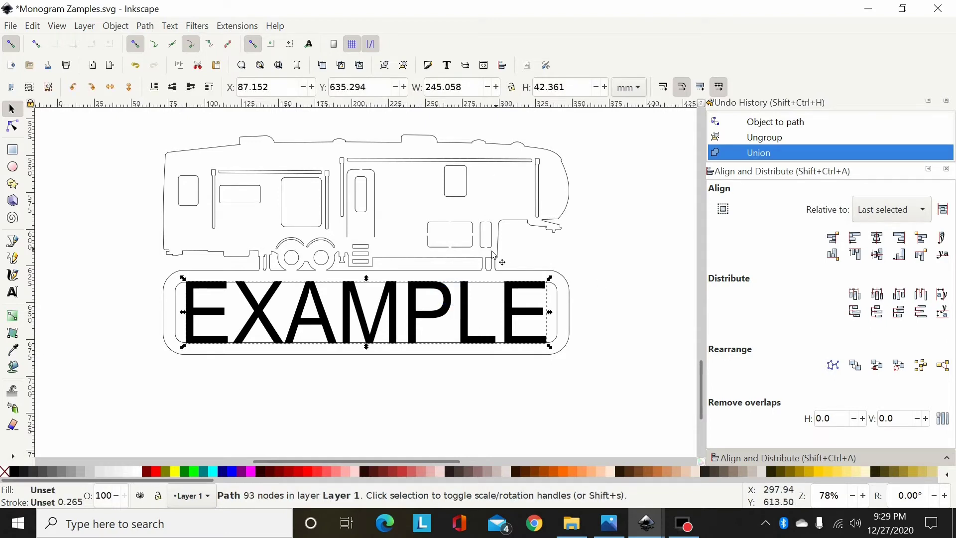
pyautogui.press('shift')
pyautogui.press('shift')
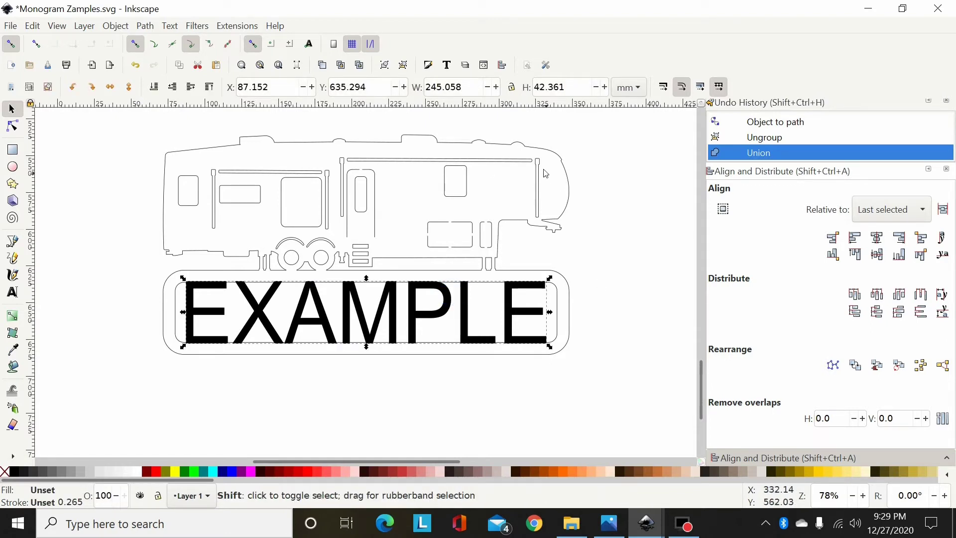
pyautogui.keyDown('shift'); pyautogui.click(512, 165); pyautogui.keyUp('shift')
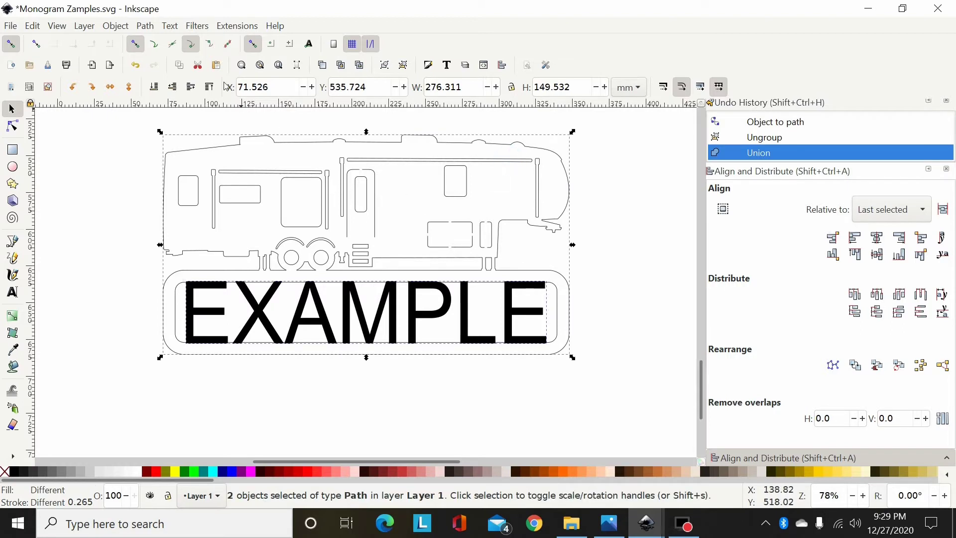
pyautogui.click(148, 28)
pyautogui.click(156, 92)
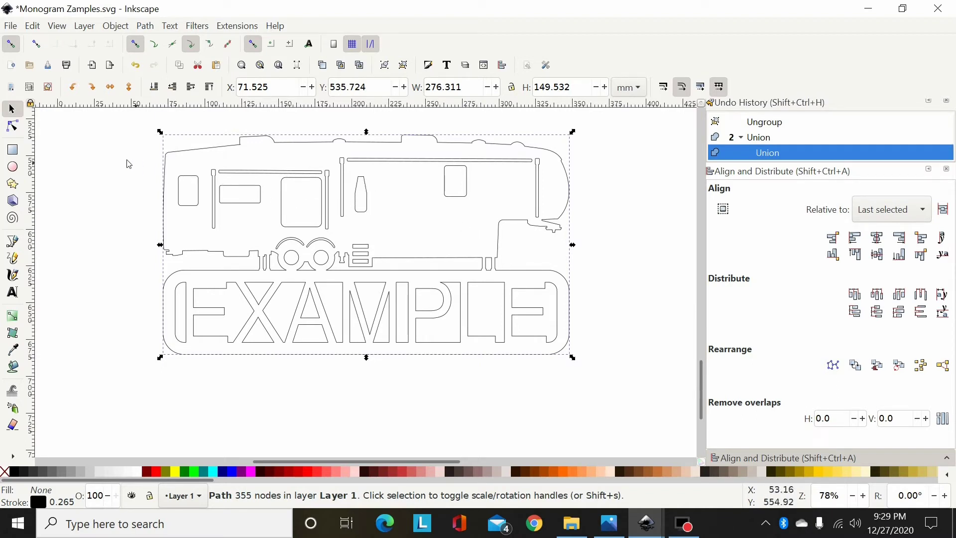
pyautogui.hotkey('ctrl', 'z')
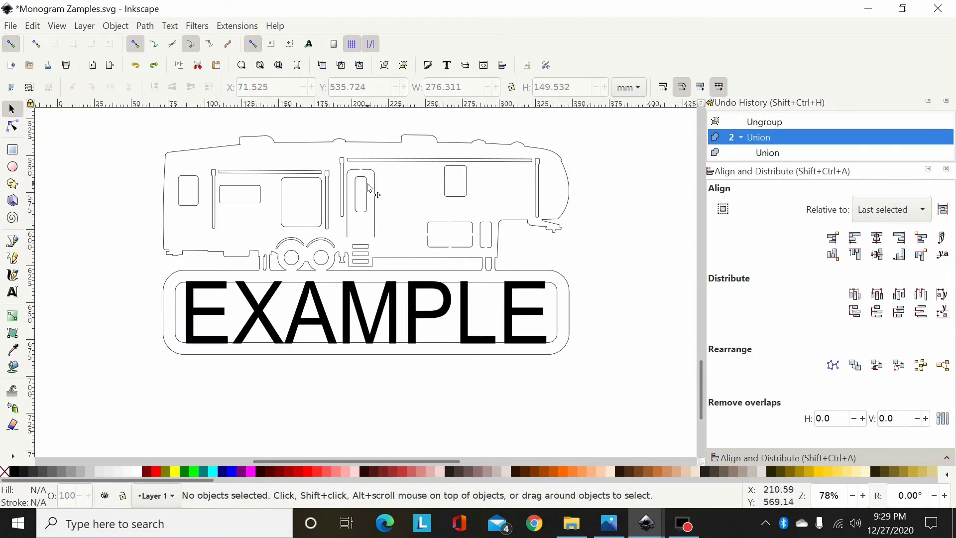
# Union the lettering with the trailer outline once more and undo that merge too
pyautogui.click(448, 300)
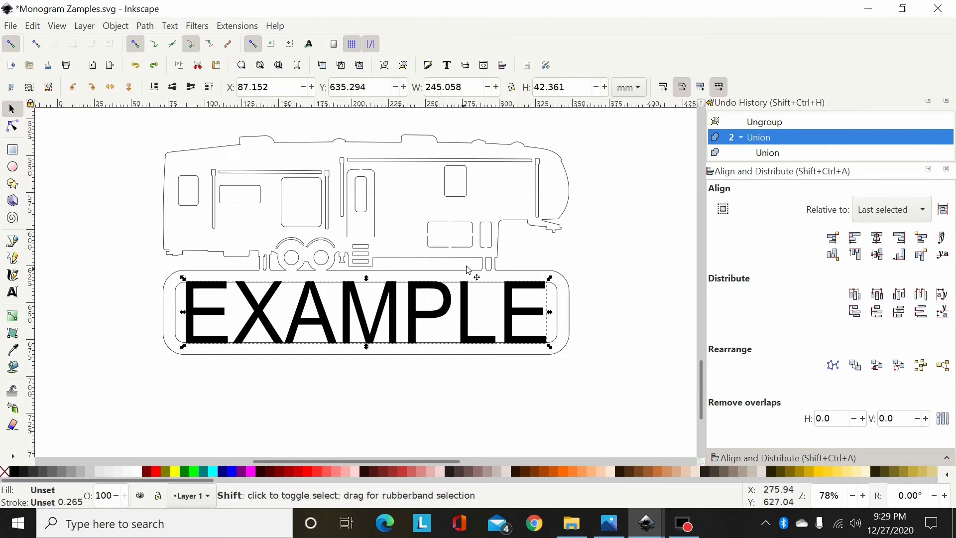
pyautogui.keyDown('shift'); pyautogui.click(474, 239); pyautogui.keyUp('shift')
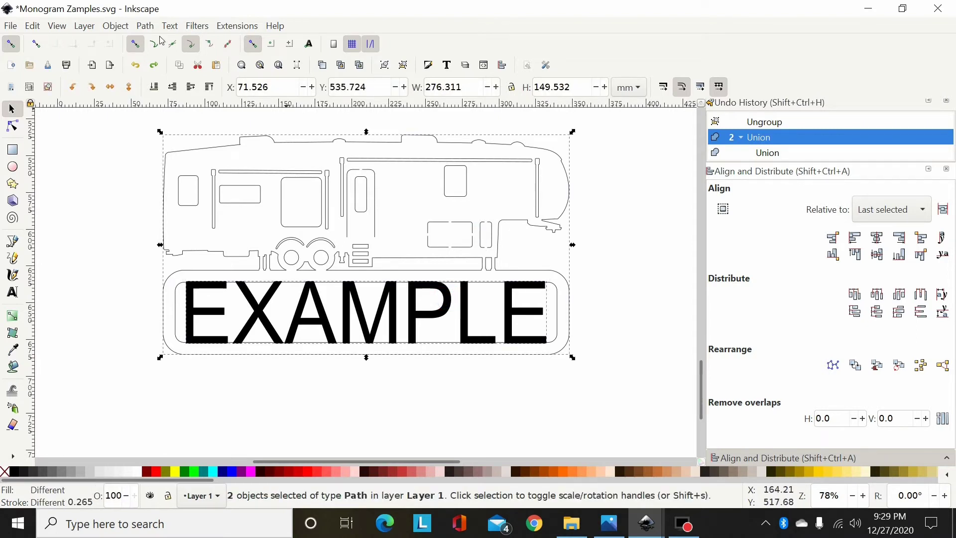
pyautogui.click(145, 26)
pyautogui.click(174, 98)
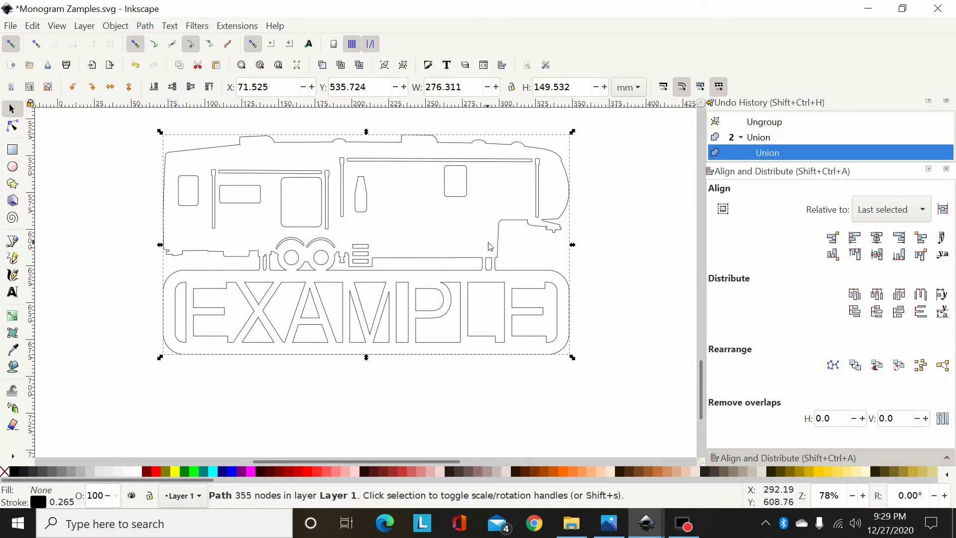
pyautogui.hotkey('ctrl', 'z')
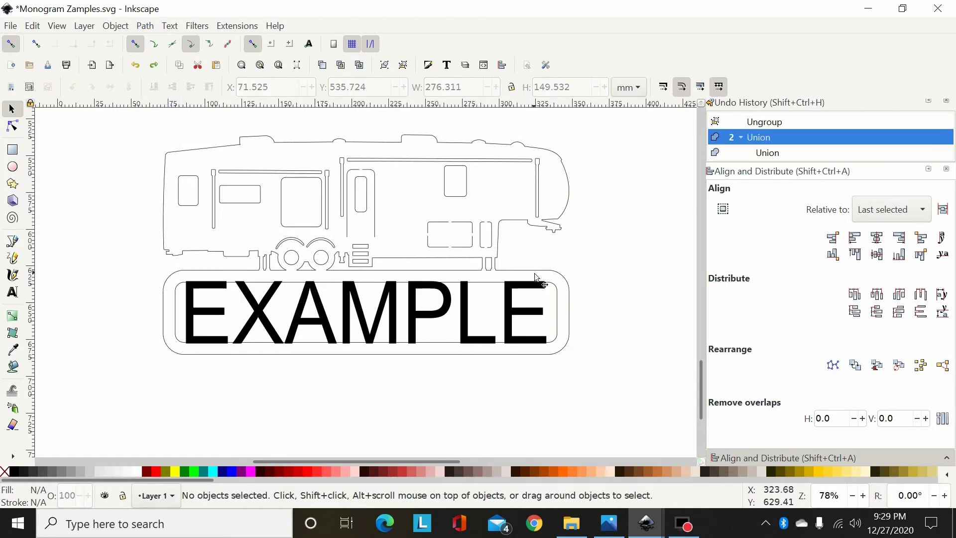
# Break the trailer outline path apart into separate pieces
pyautogui.click(507, 224)
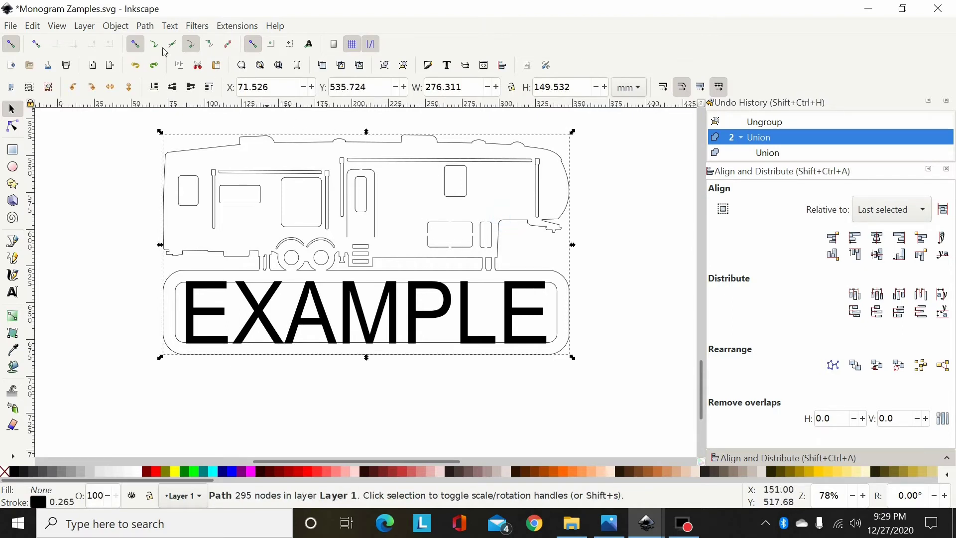
pyautogui.click(150, 28)
pyautogui.click(184, 207)
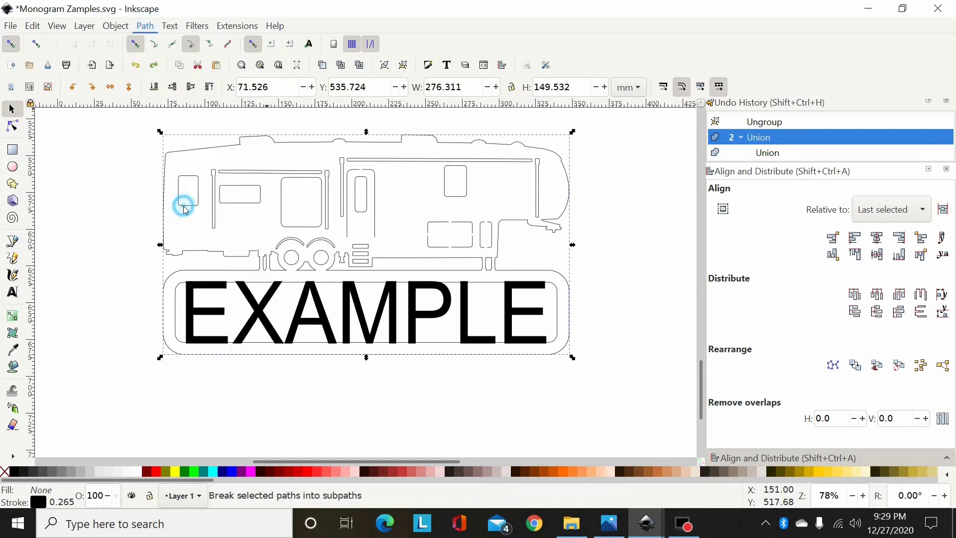
pyautogui.click(625, 291)
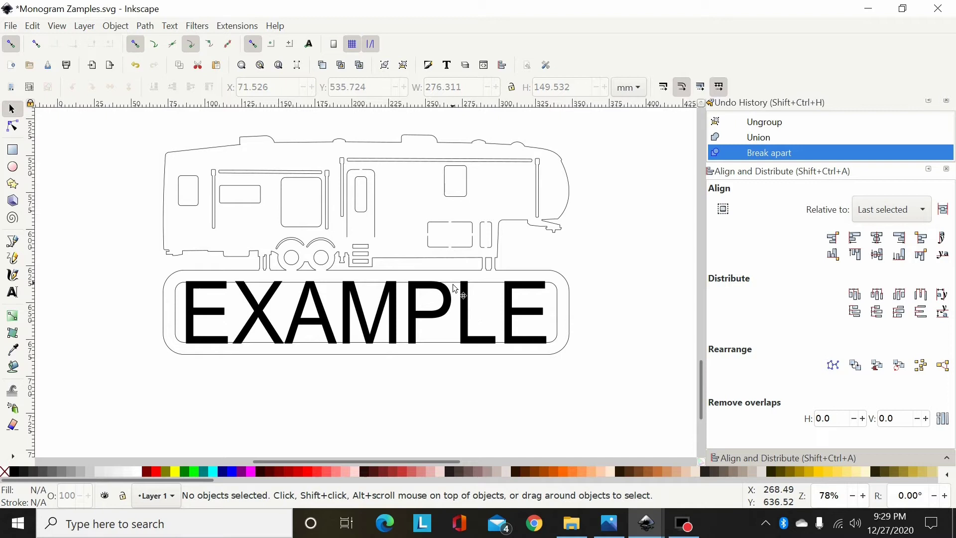
pyautogui.scroll(1, 451, 295)
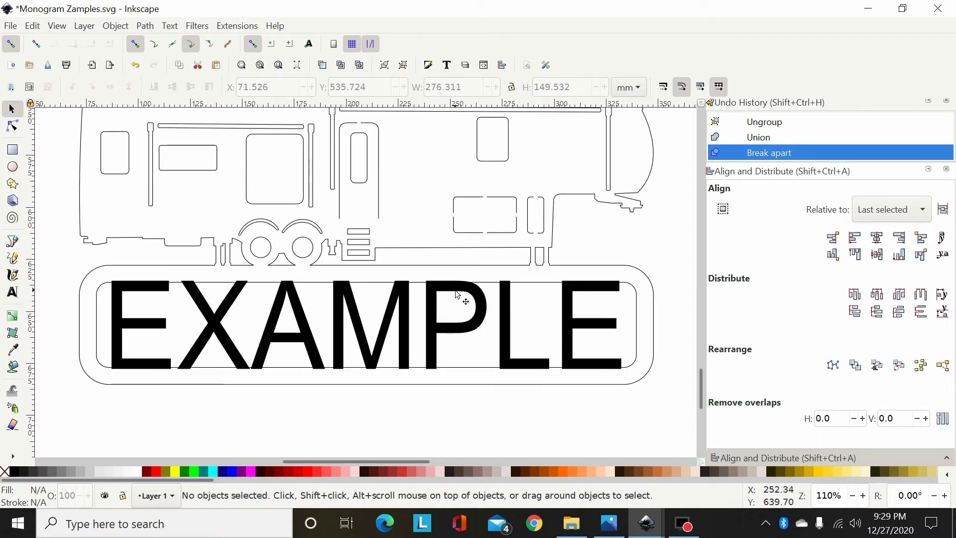
pyautogui.scroll(-1, 457, 301)
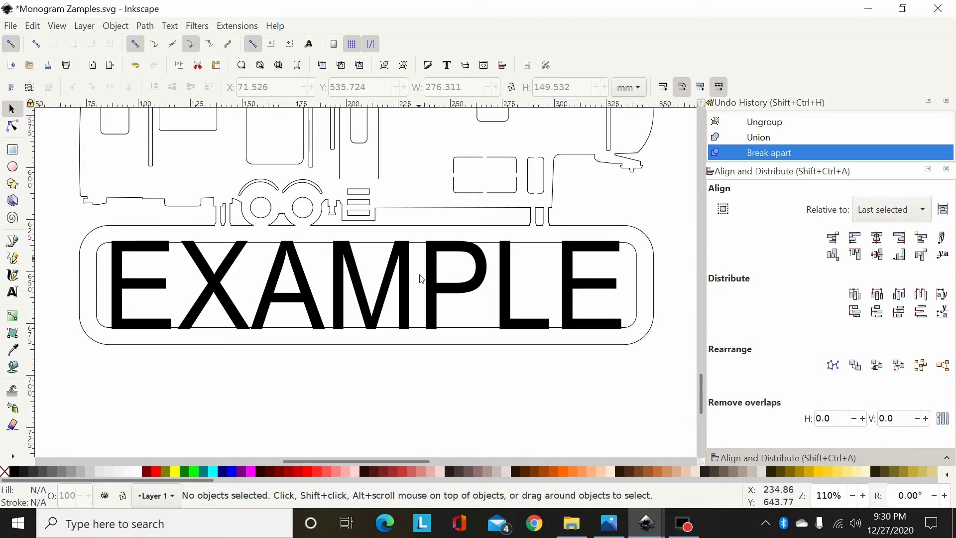
# Cut the EXAMPLE letters out of the nameplate's inner rounded panel with Path > Difference
pyautogui.click(433, 300)
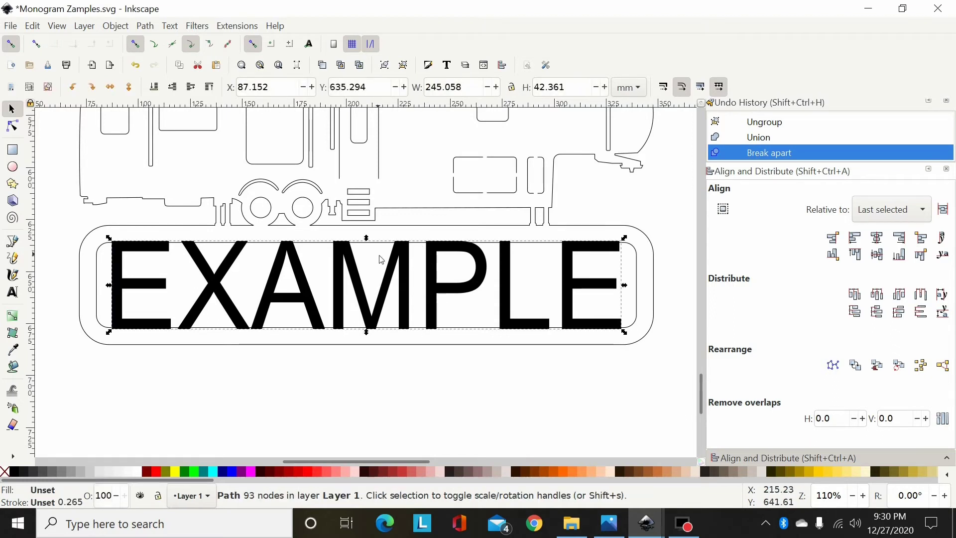
pyautogui.keyDown('shift'); pyautogui.click(97, 283); pyautogui.keyUp('shift')
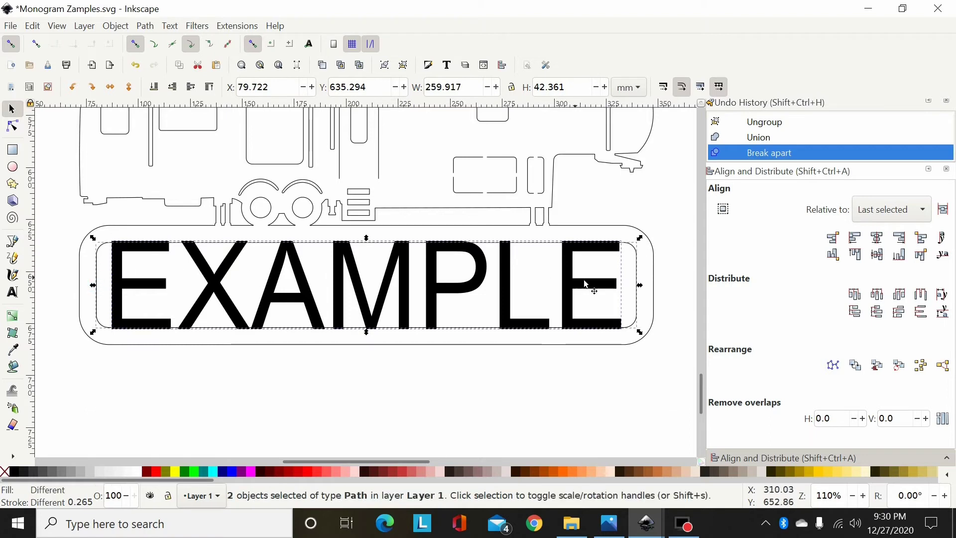
pyautogui.click(151, 27)
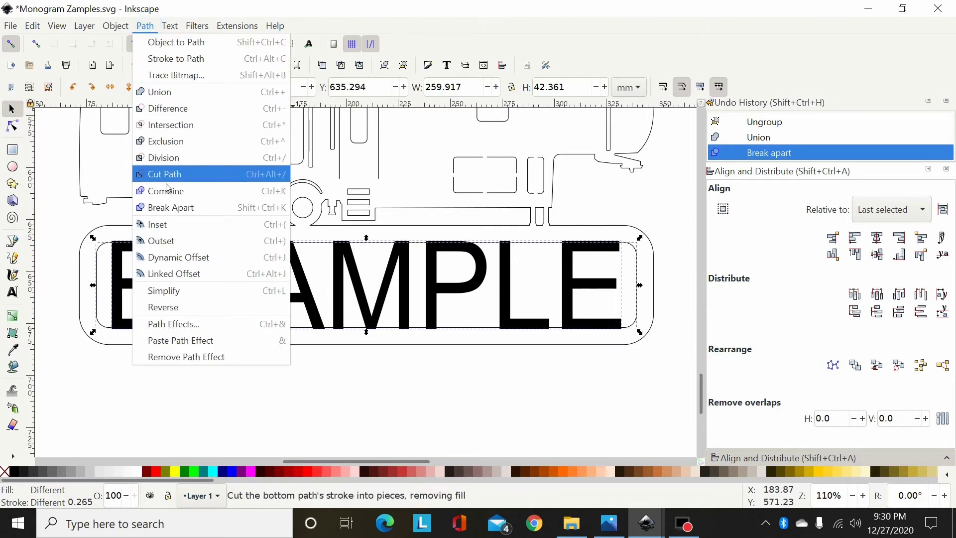
pyautogui.click(170, 118)
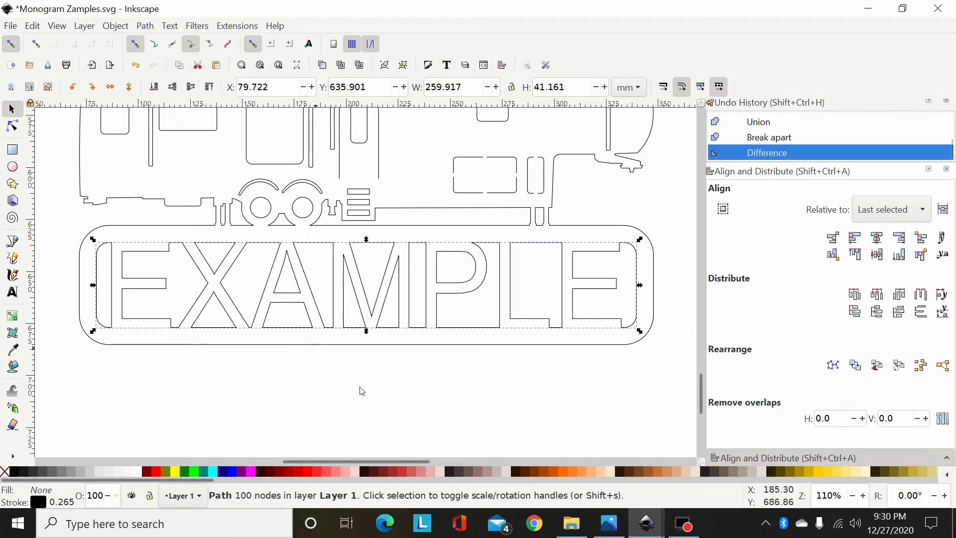
# Select every piece of the RV design and combine them into one path
pyautogui.press('-')
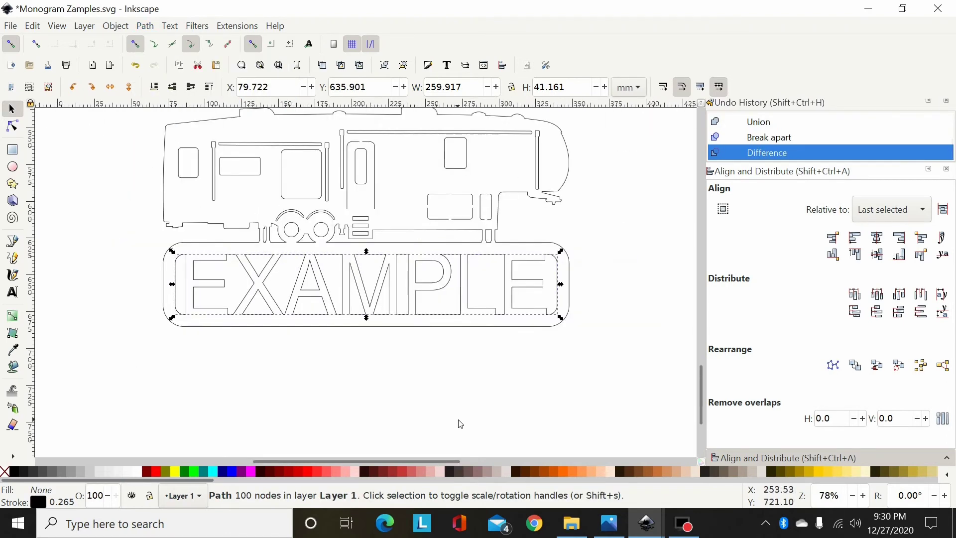
pyautogui.press('-')
pyautogui.click(465, 390)
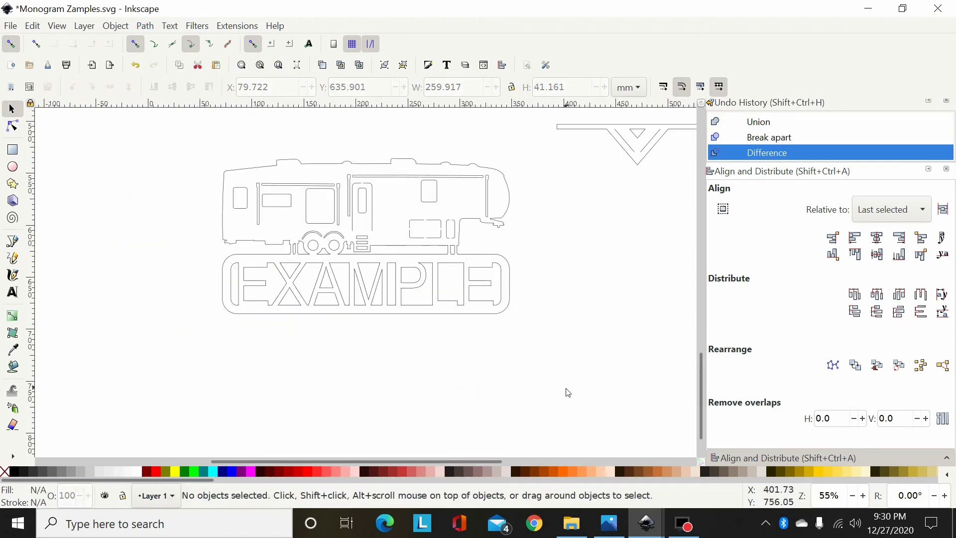
pyautogui.moveTo(568, 392); pyautogui.dragTo(181, 128)
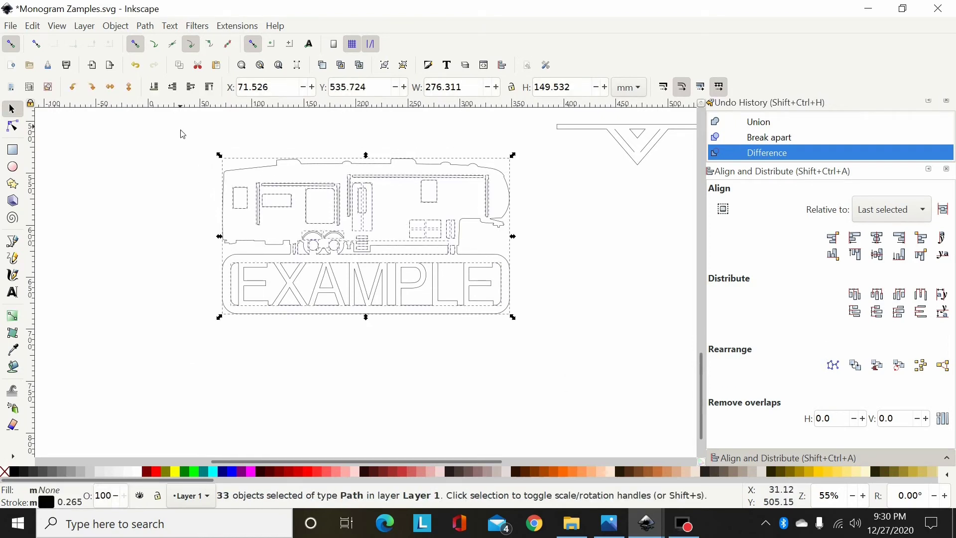
pyautogui.click(144, 26)
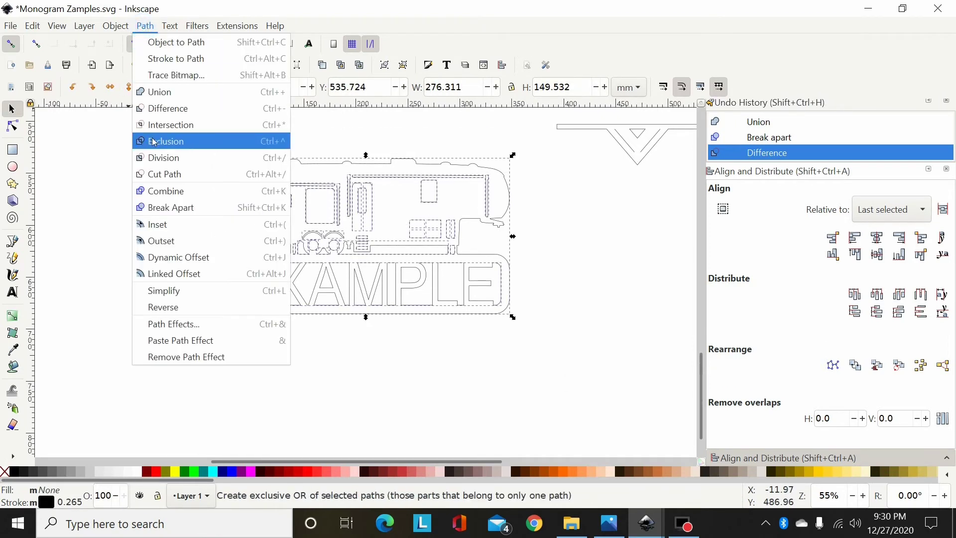
pyautogui.click(165, 191)
pyautogui.click(178, 243)
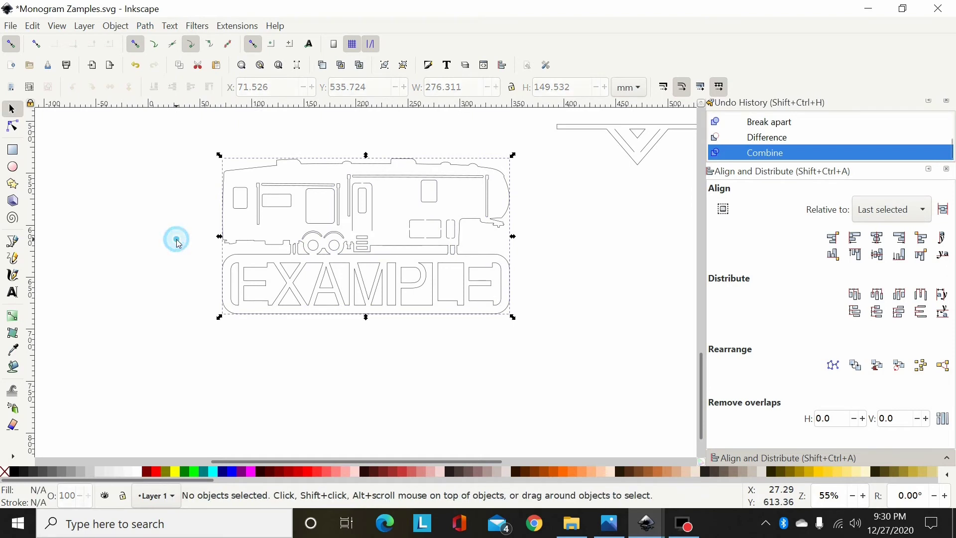
# Inspect the combined path's nodes around the nameplate lettering with the Node tool
pyautogui.press('+')
pyautogui.press('+')
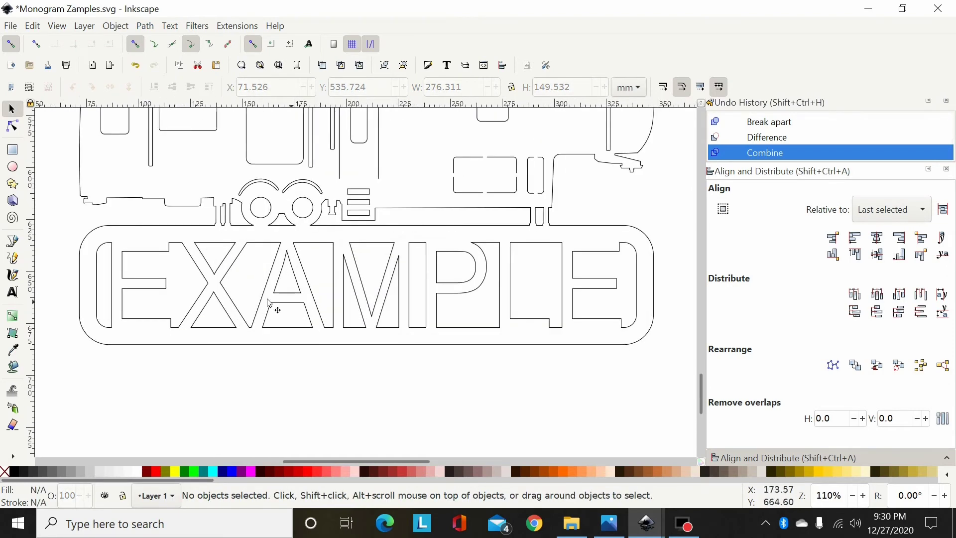
pyautogui.click(12, 126)
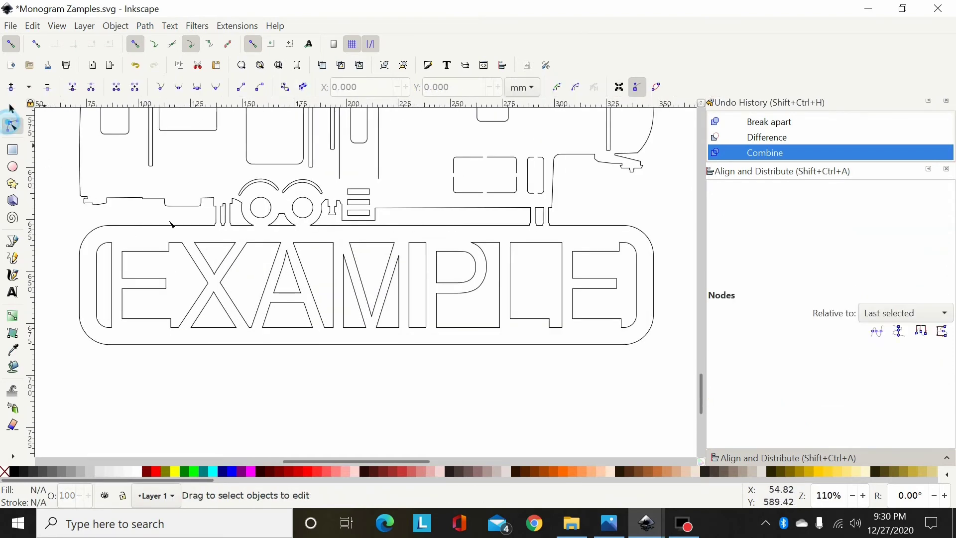
pyautogui.click(226, 257)
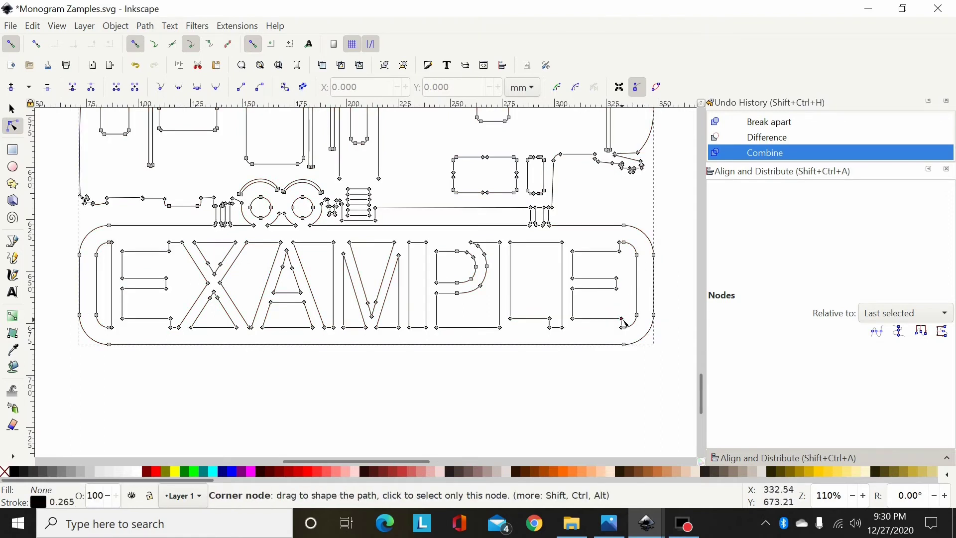
pyautogui.click(531, 400)
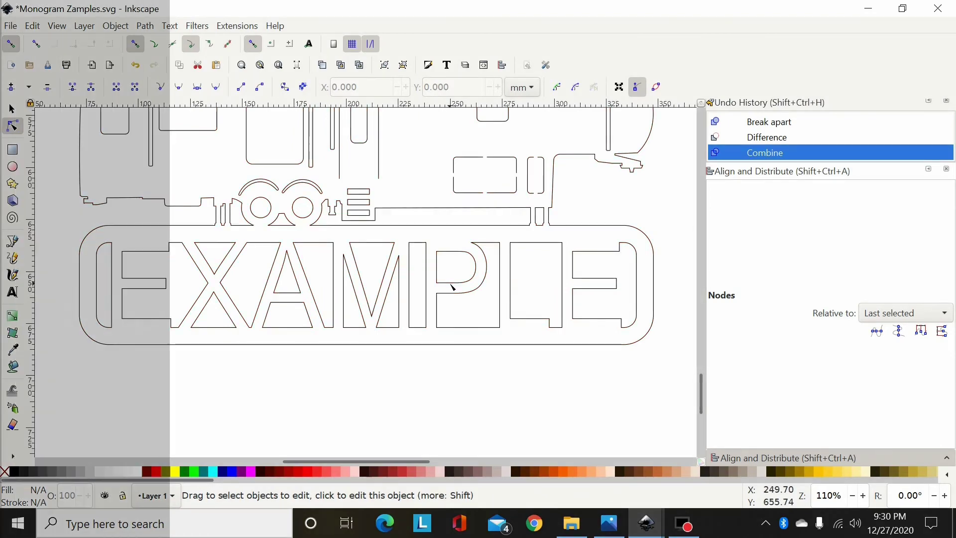
pyautogui.press('-')
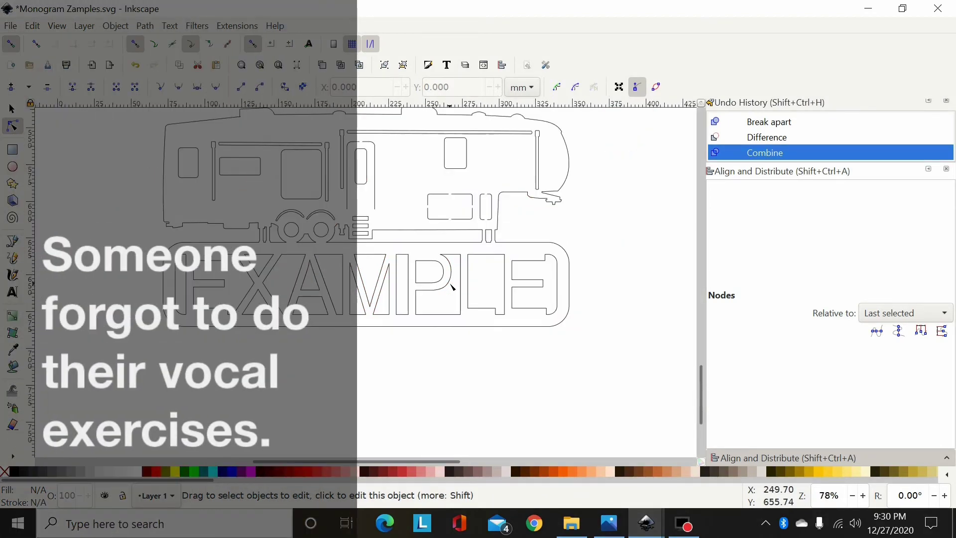
pyautogui.scroll(2, 593, 249)
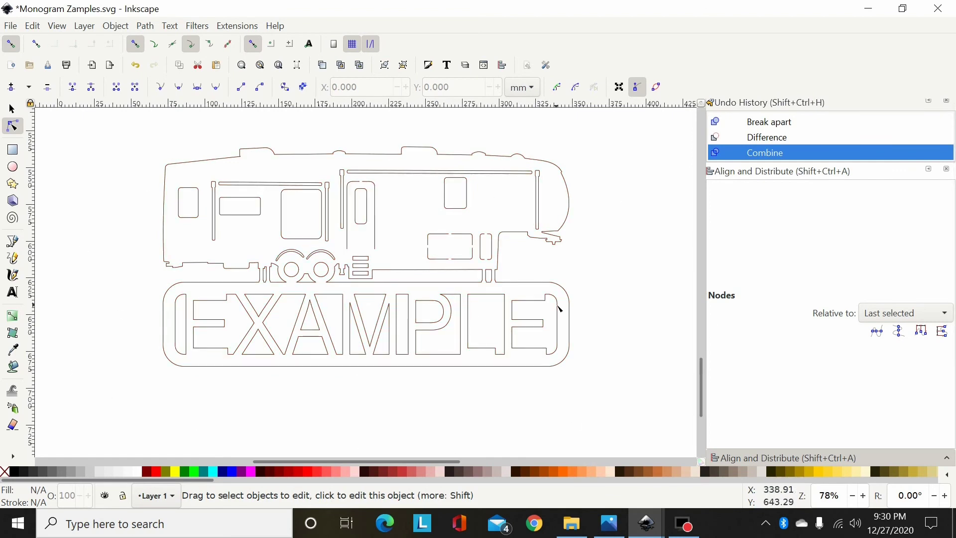
pyautogui.press('-')
pyautogui.press('-')
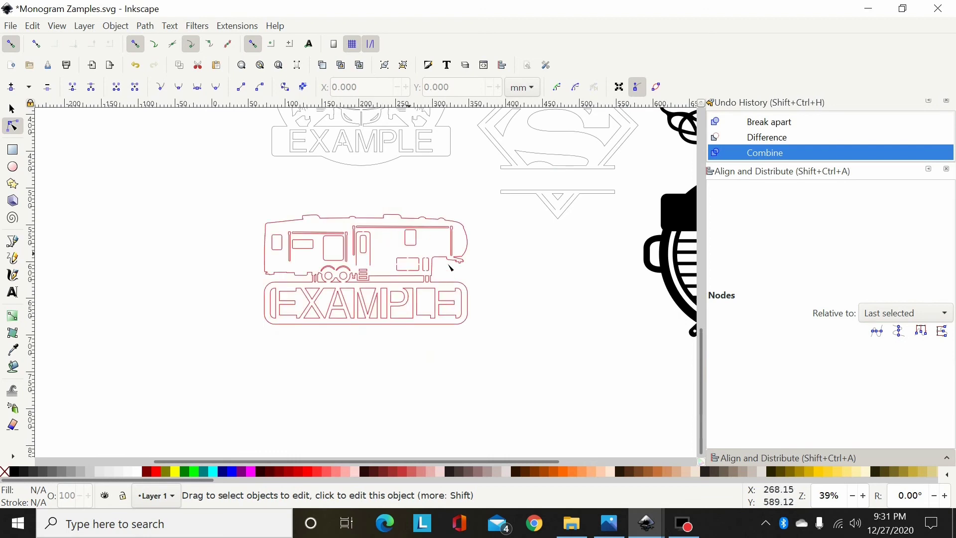
pyautogui.scroll(2, 573, 179)
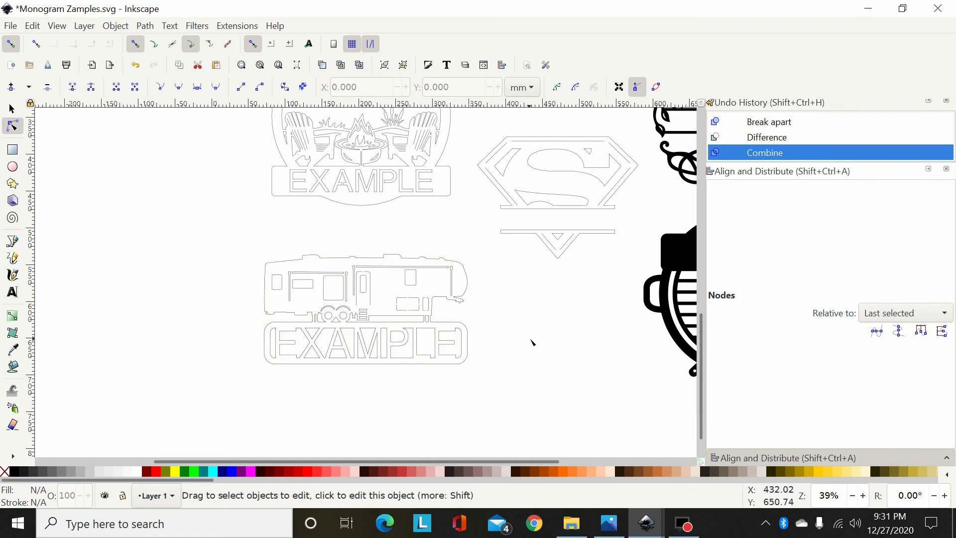
pyautogui.scroll(1, 522, 335)
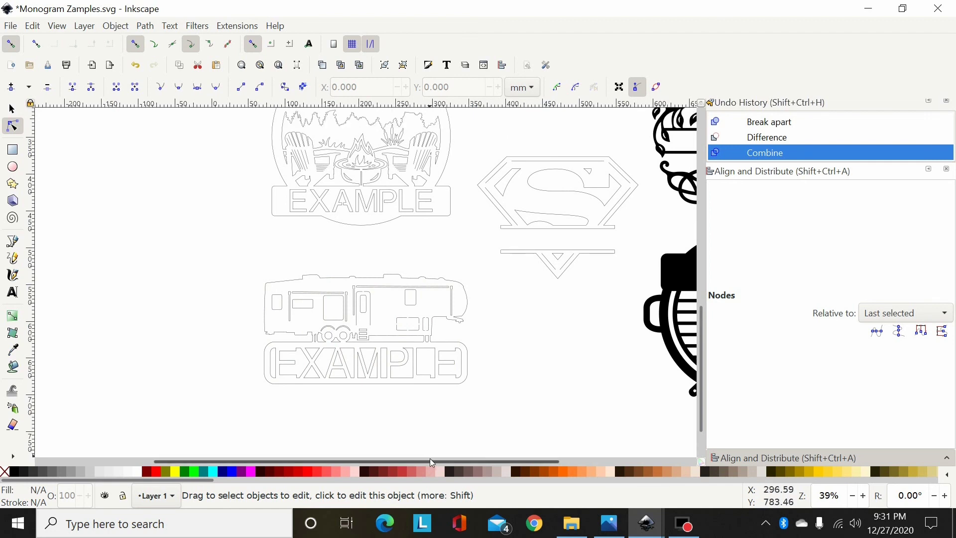